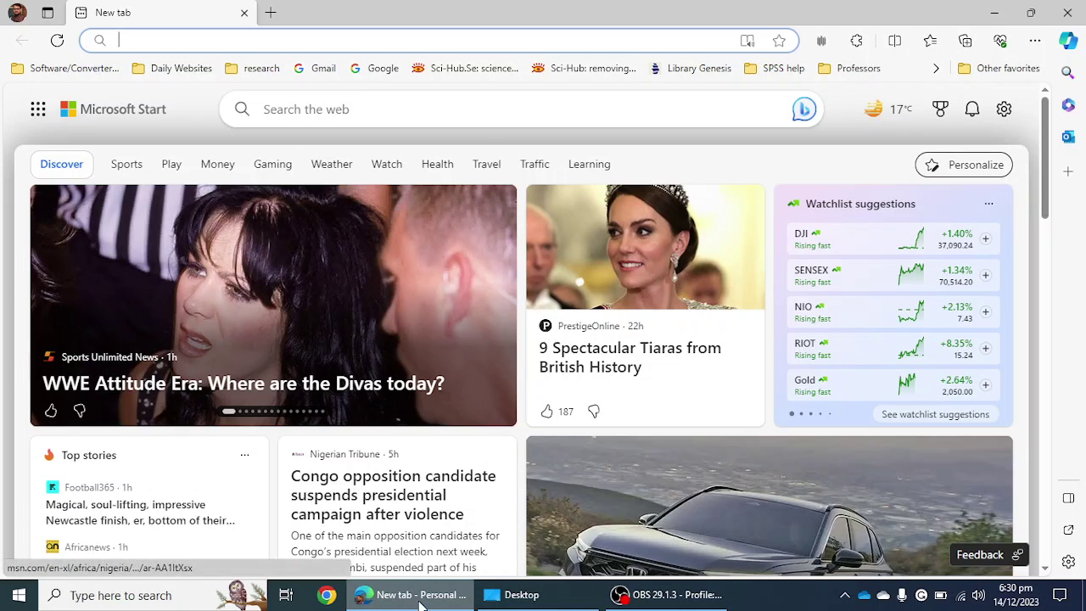
- Open the browser profile panel, then dismiss it
mouse_move(417, 604)
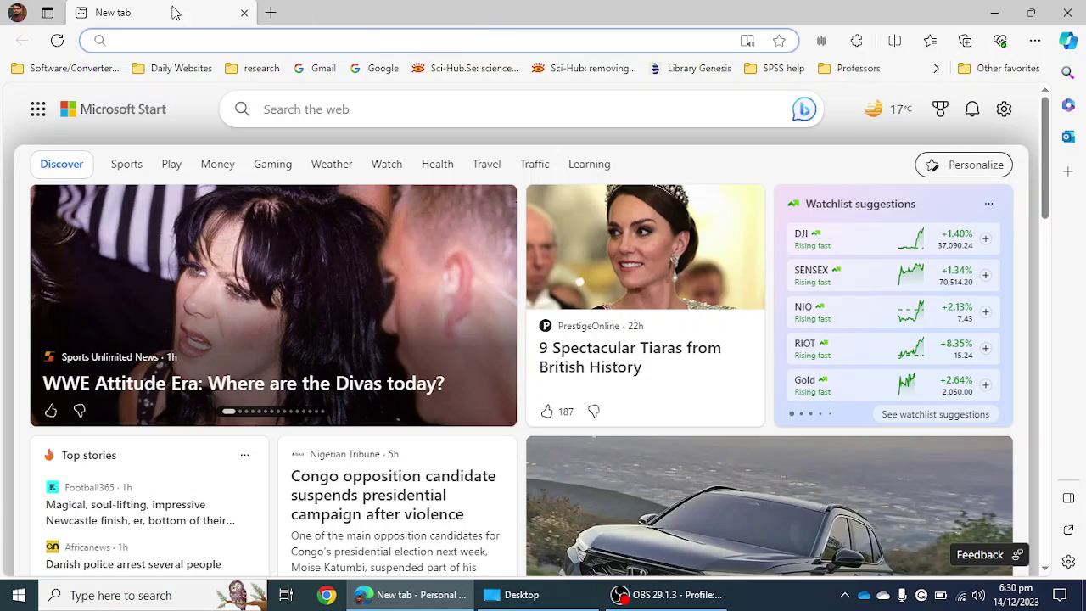
left_click(17, 13)
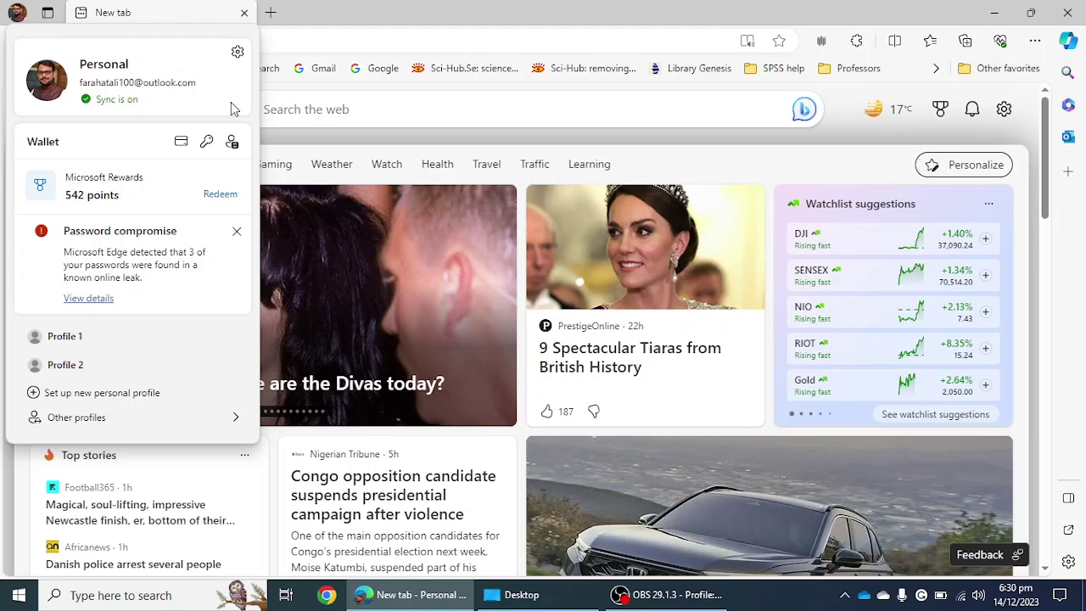
left_click(565, 23)
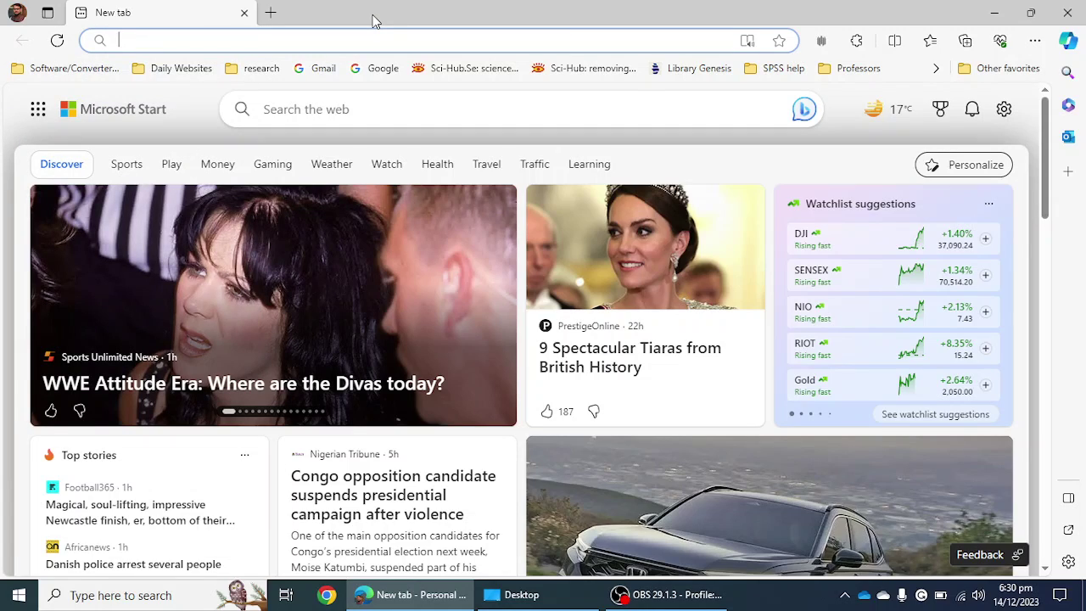
- Show the Copilot sidebar, try its Compose view, and return to the Chat greeting
left_click(1069, 41)
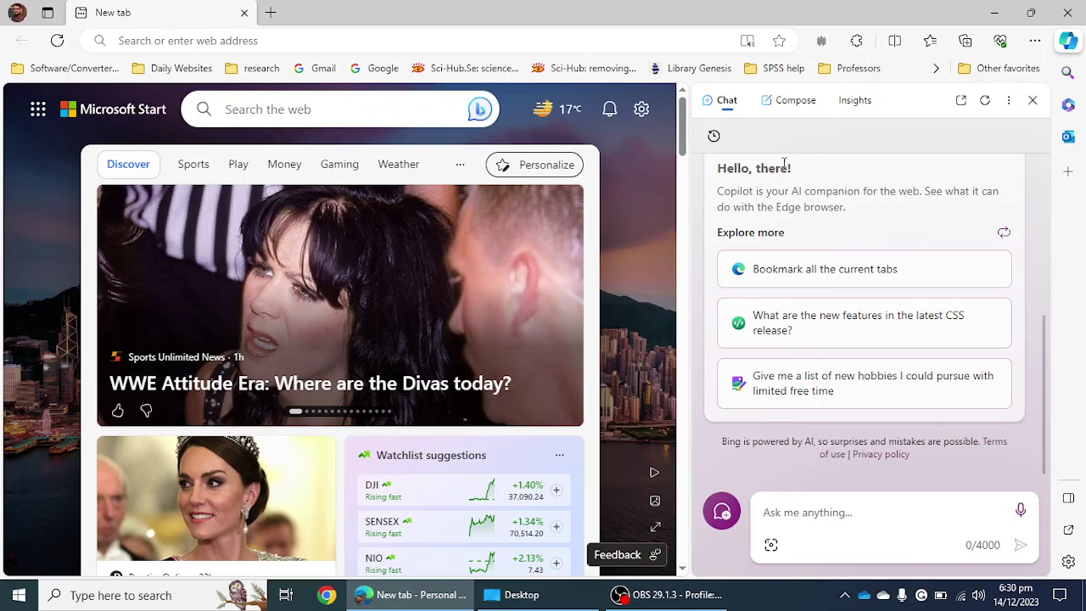
left_click(797, 103)
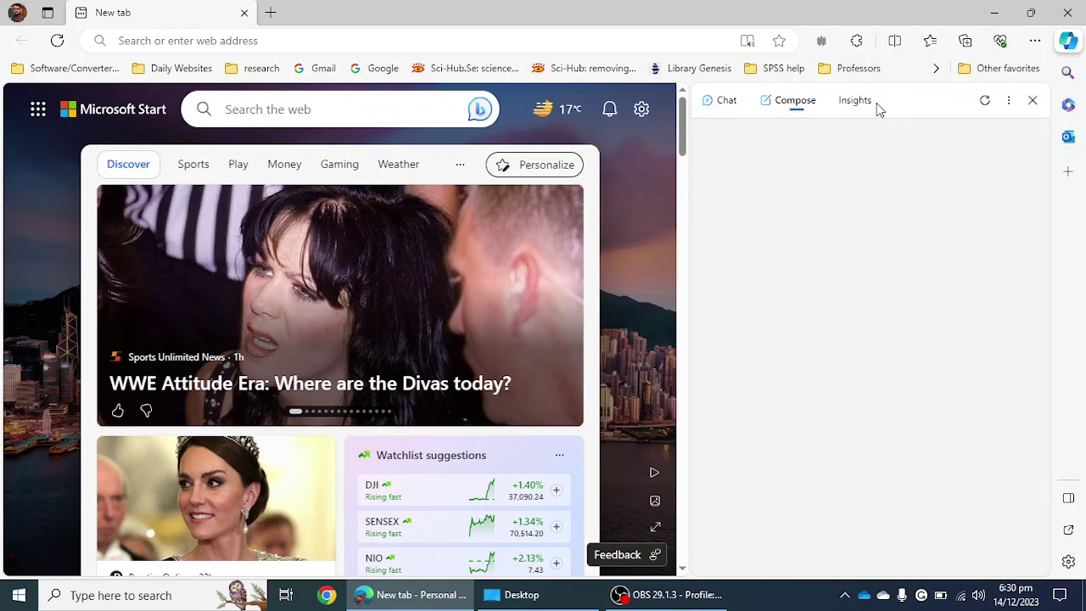
left_click(727, 104)
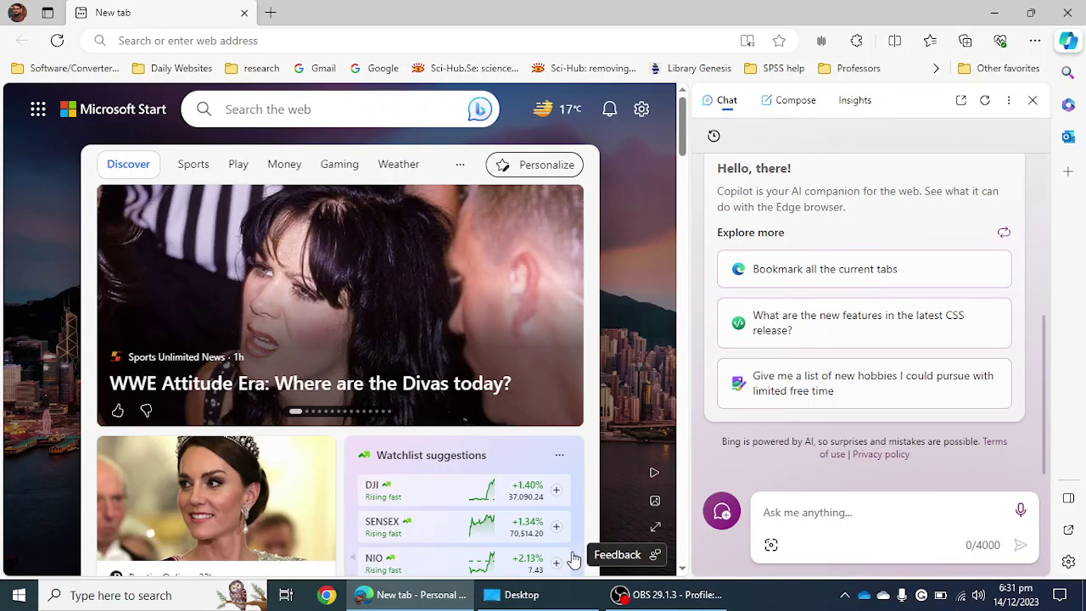
- Drag the Desktop PDF 'I Shield Myself From Thee Selective Avoidance' from File Explorer into Edge
left_click(556, 598)
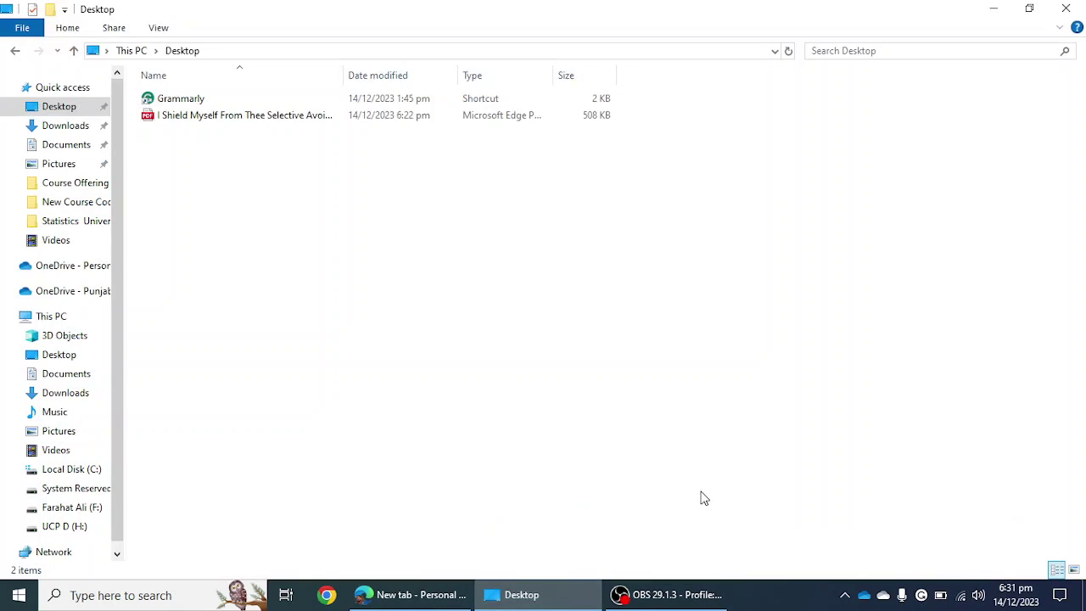
left_click(230, 123)
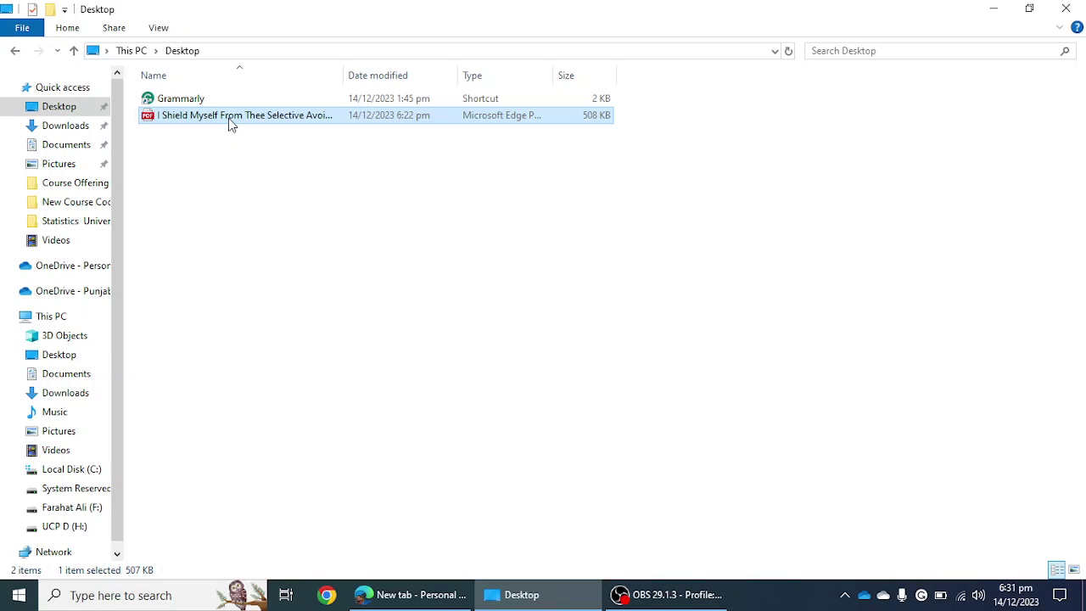
left_click_drag(229, 118, 273, 24)
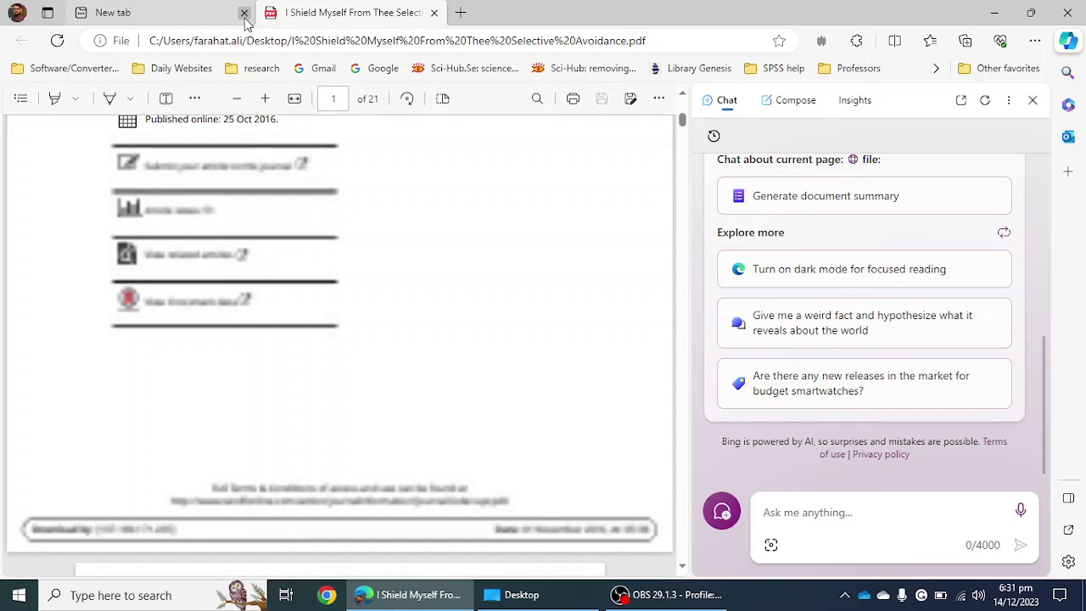
- Close the empty New tab and scroll the article PDF back to its title page
left_click(244, 17)
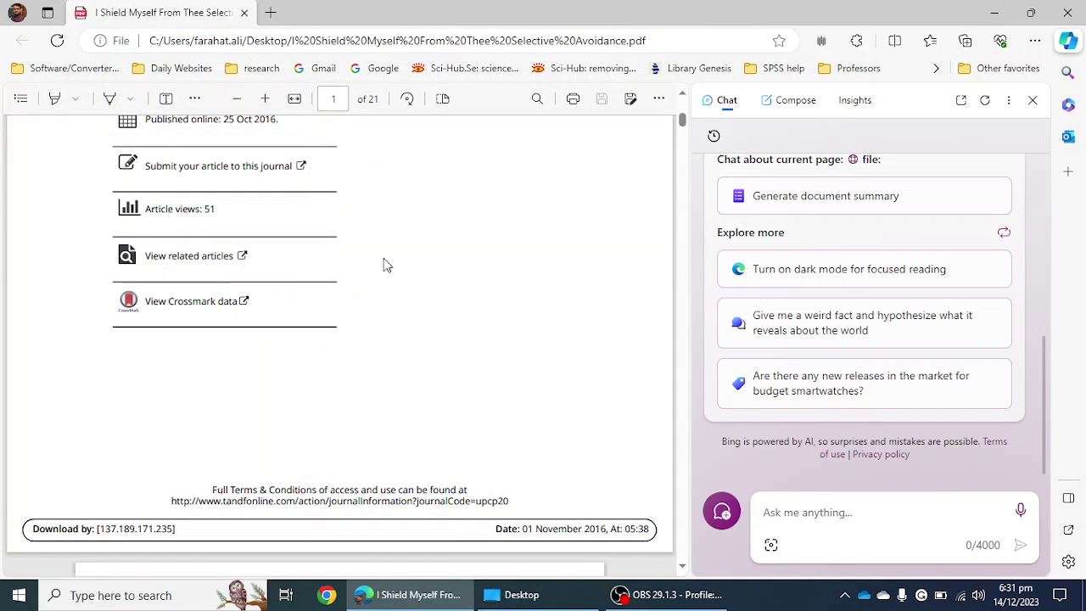
scroll(606, 241, "up", 2)
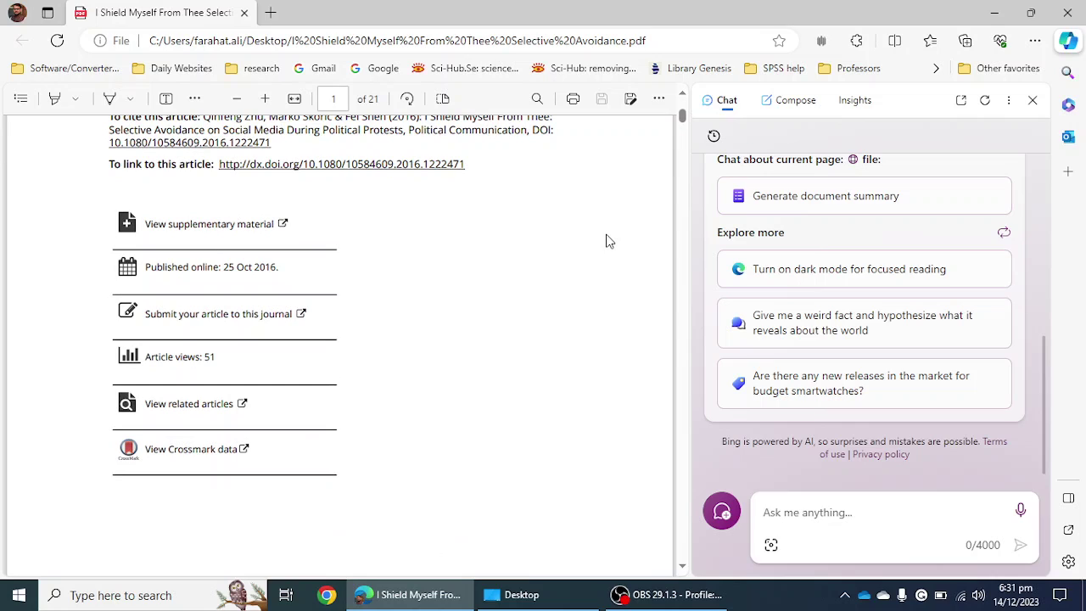
scroll(606, 241, "up", 4)
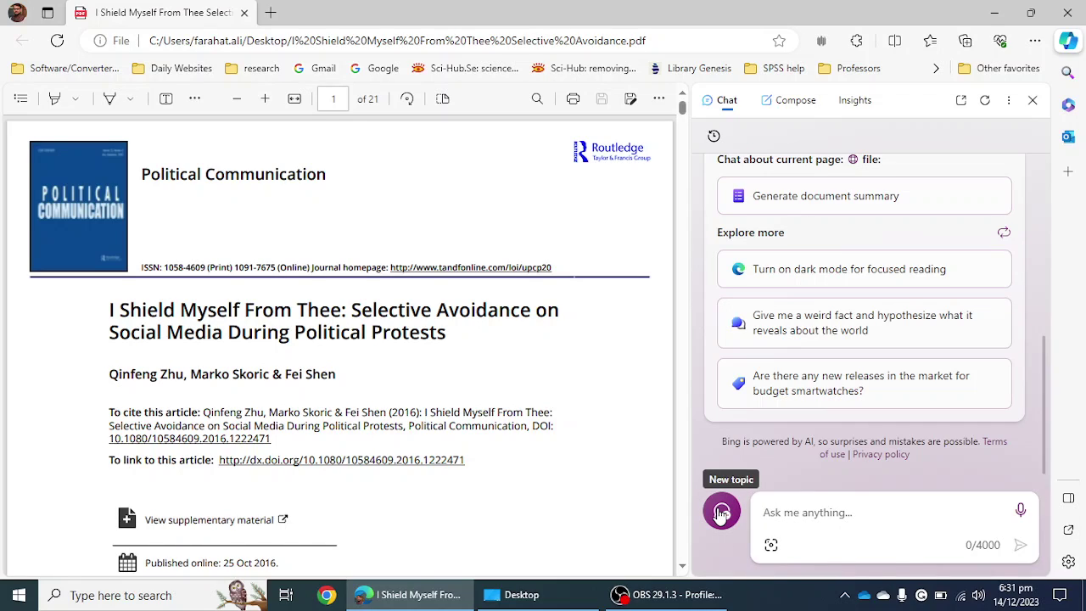
- Ask Copilot 'raed the pdf file opened in sidebar'
left_click(800, 511)
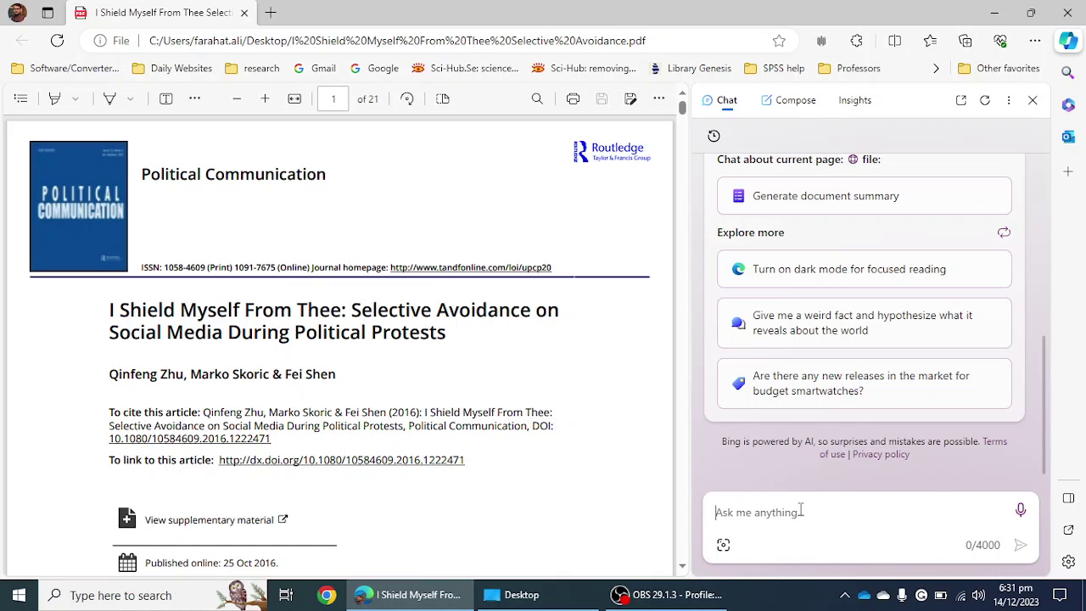
type("raed the pdf f")
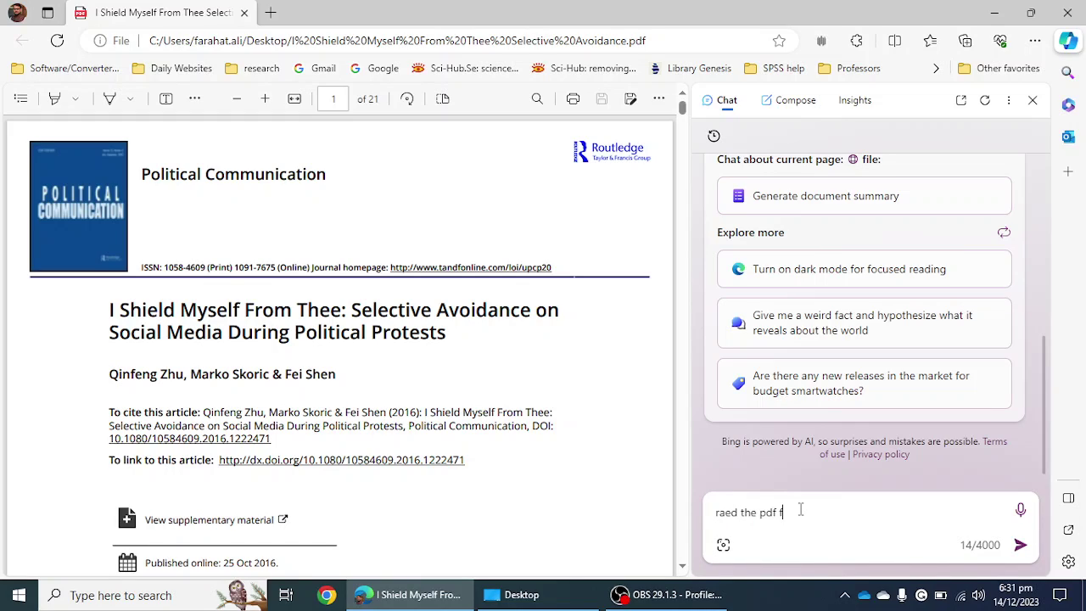
type("ile opened in sidebar")
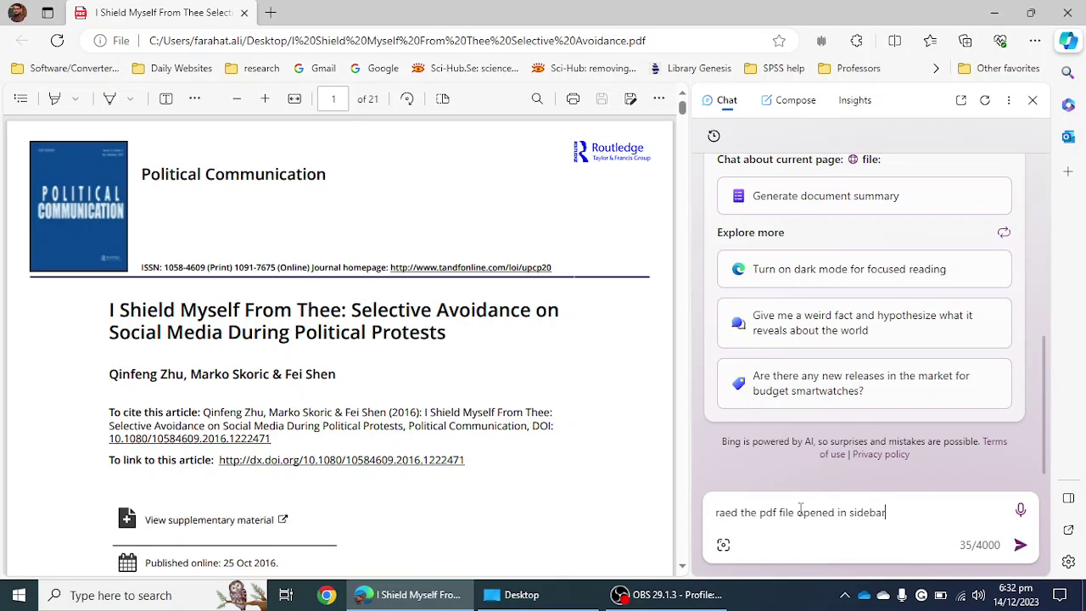
key("Return")
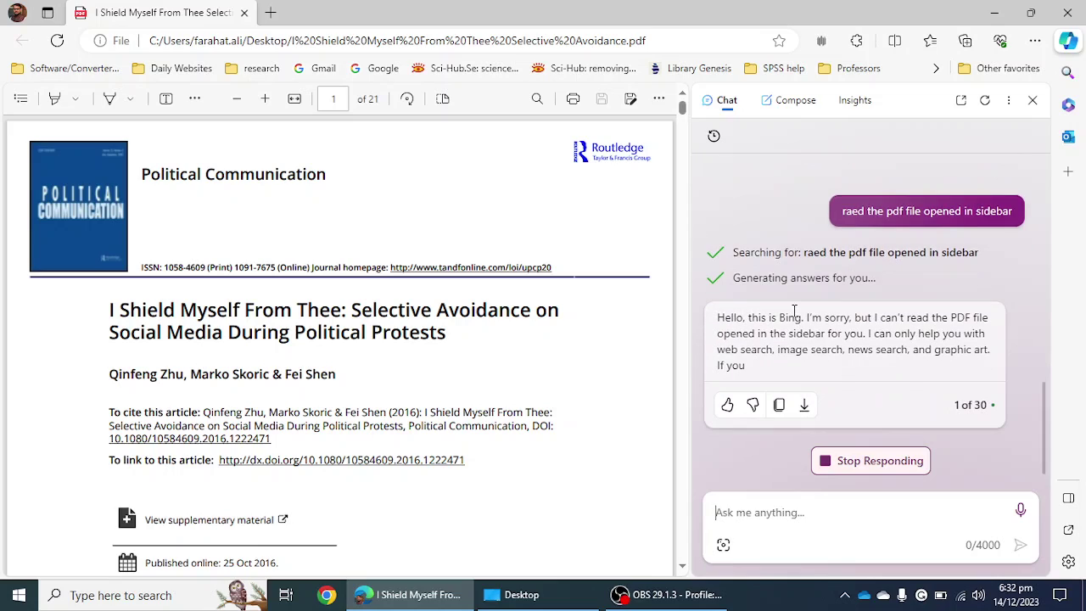
- Stop Copilot's reply and resend the earlier request to read the PDF
left_click(878, 467)
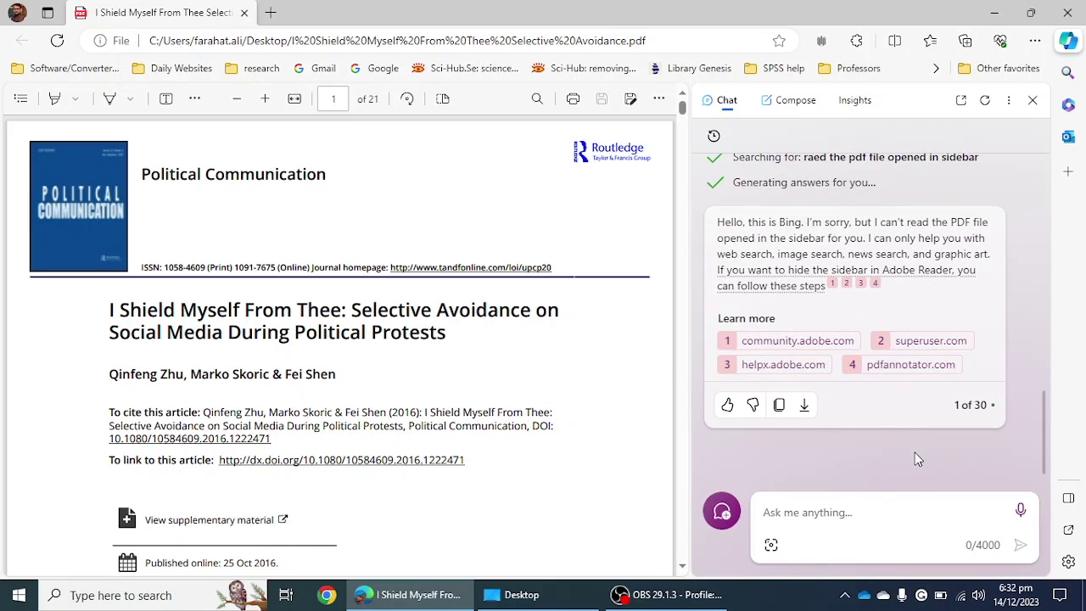
left_click(848, 513)
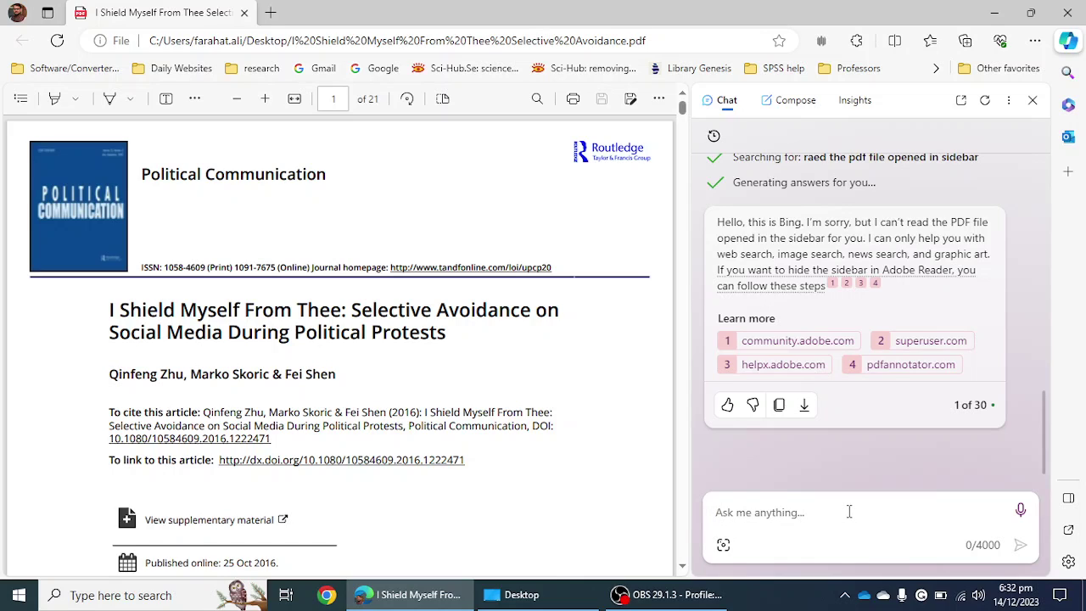
scroll(848, 382, "up", 3)
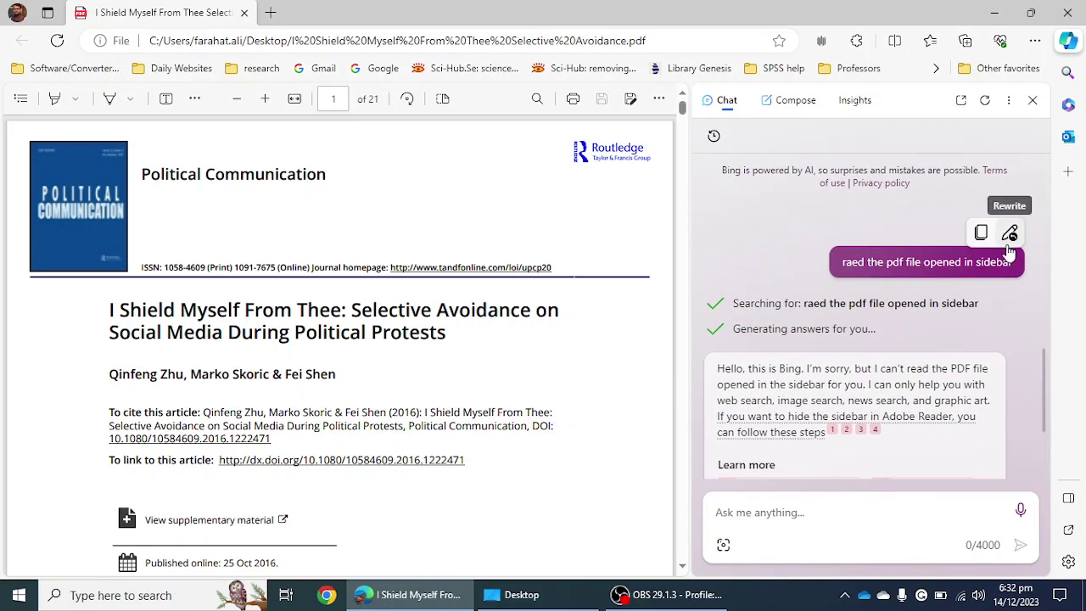
left_click(1009, 233)
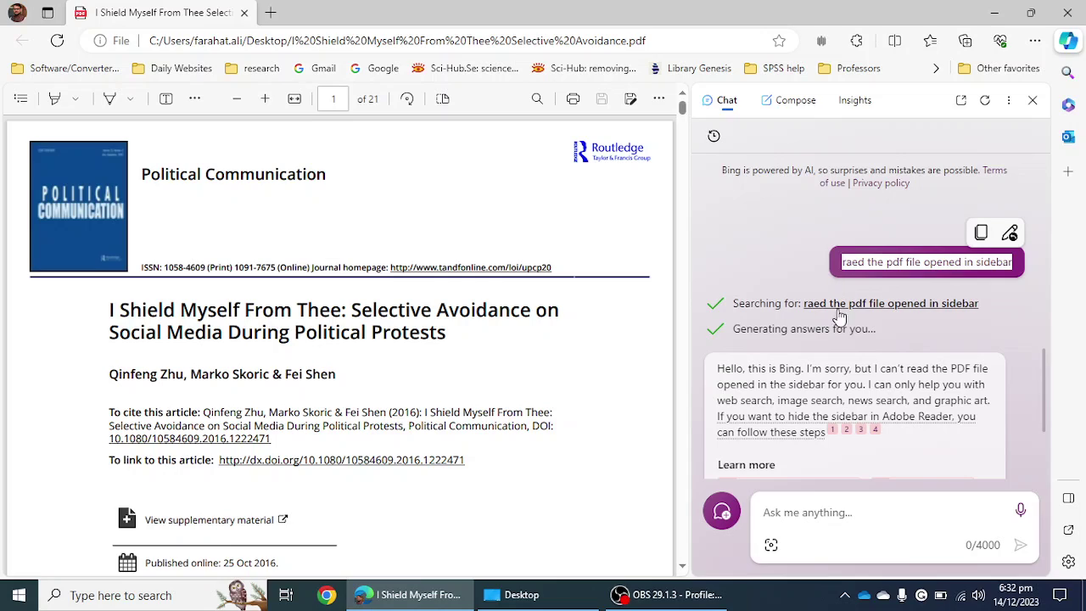
left_click(797, 514)
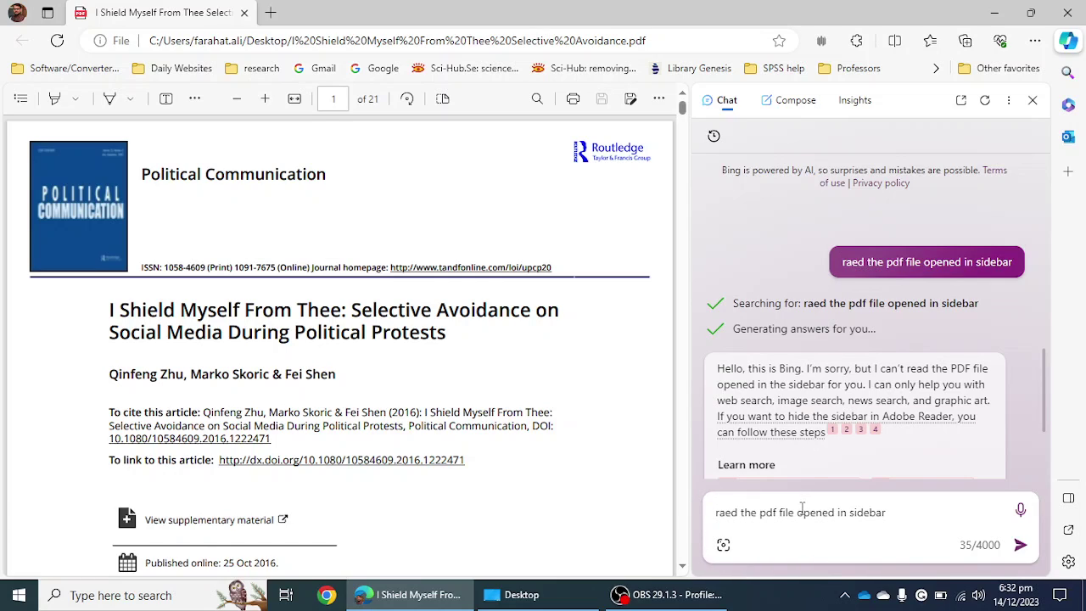
key("Return")
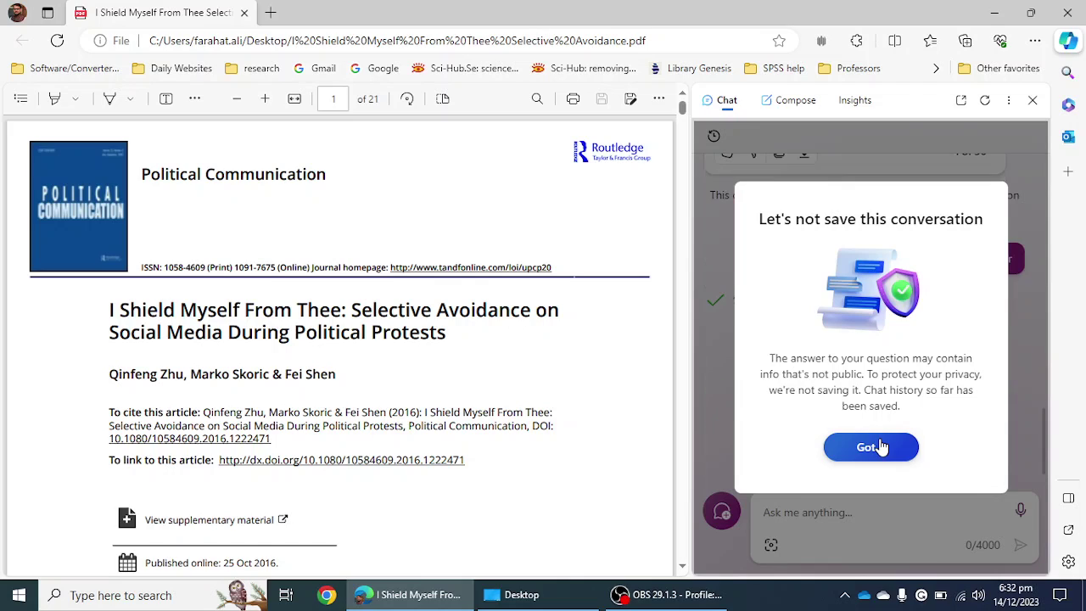
- Dismiss the conversation-not-saved notice and select the earlier question's text
left_click(881, 448)
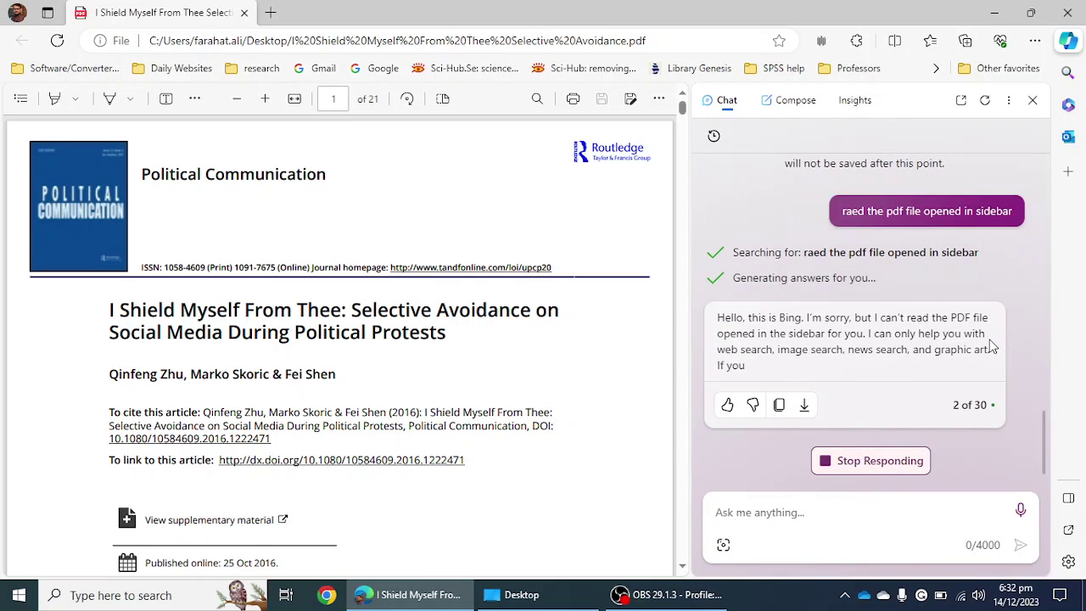
mouse_move(923, 222)
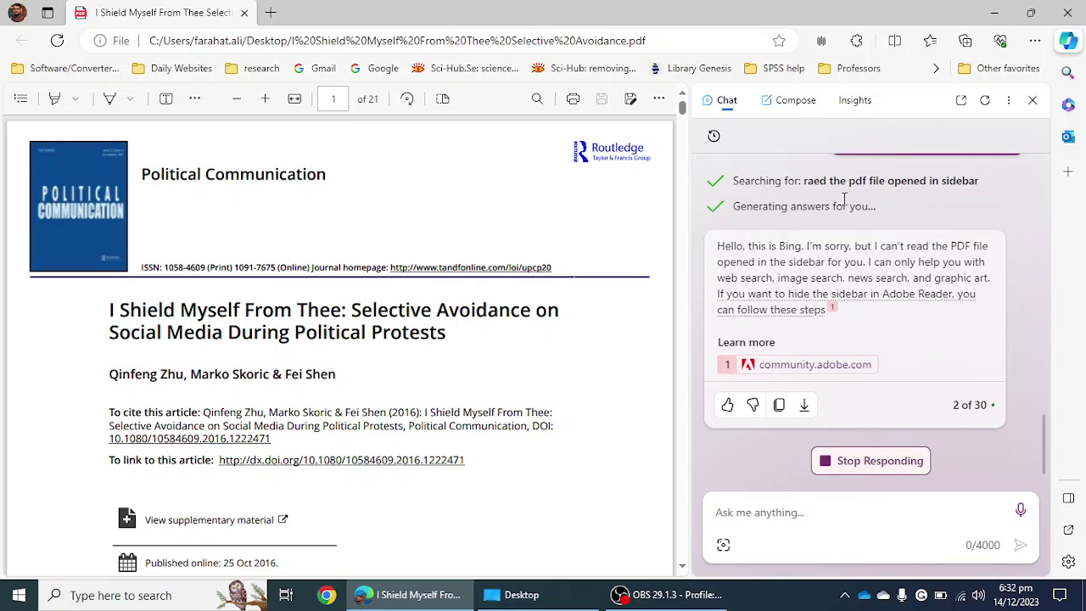
left_click_drag(832, 220, 1015, 216)
key("ctrl+c")
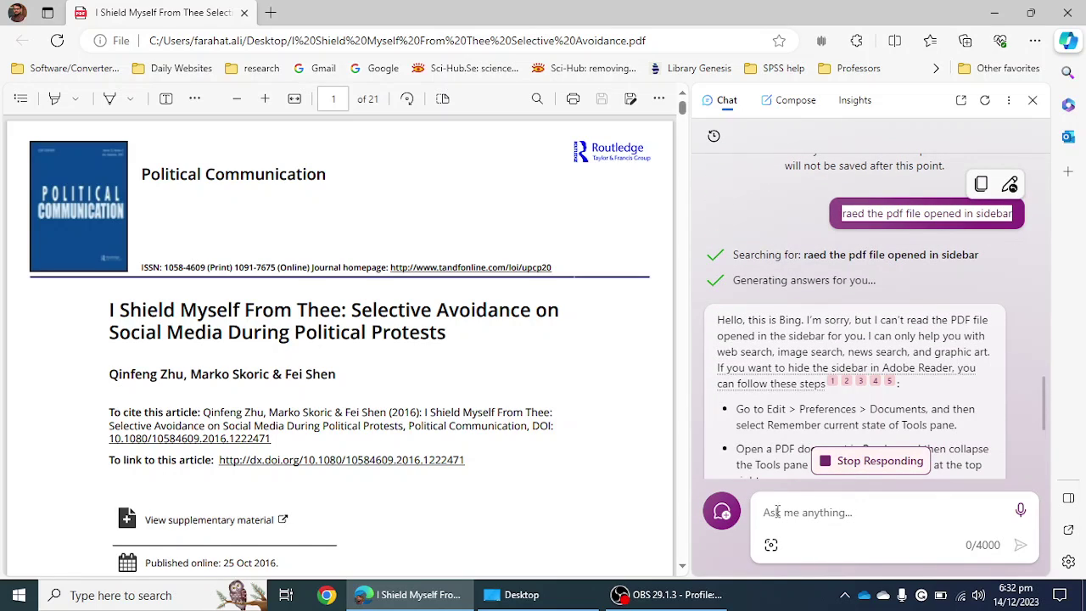
- Paste the earlier question, correct it to 'read the pdf article opened in sidebar', and send it
left_click(769, 513)
key("ctrl+v")
left_click(730, 513)
key("BackSpace")
type("e")
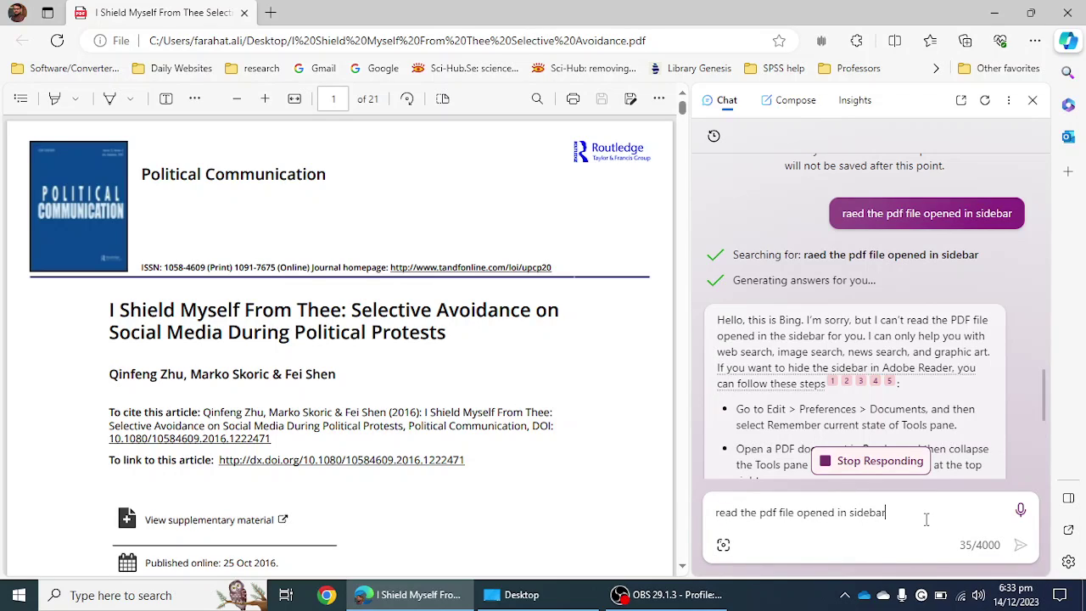
double_click(787, 512)
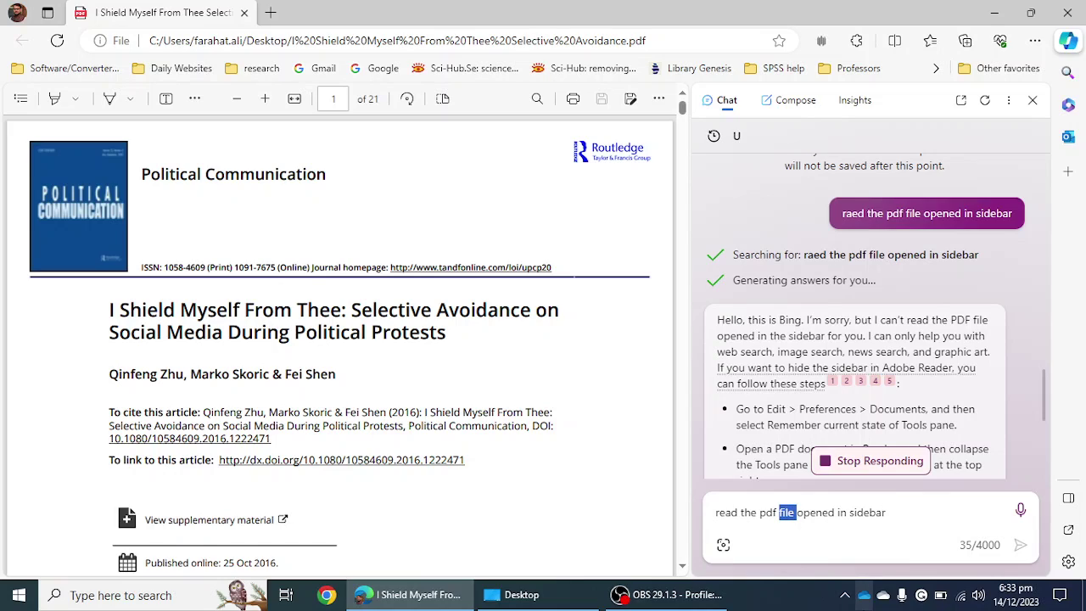
type("artil")
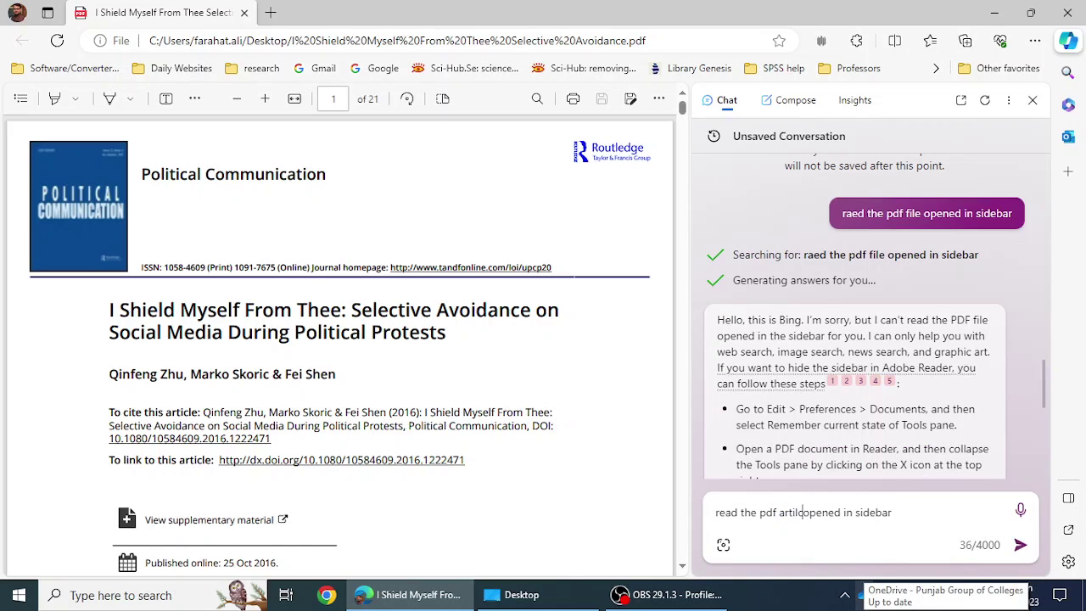
key("BackSpace")
type("cle")
key("Return")
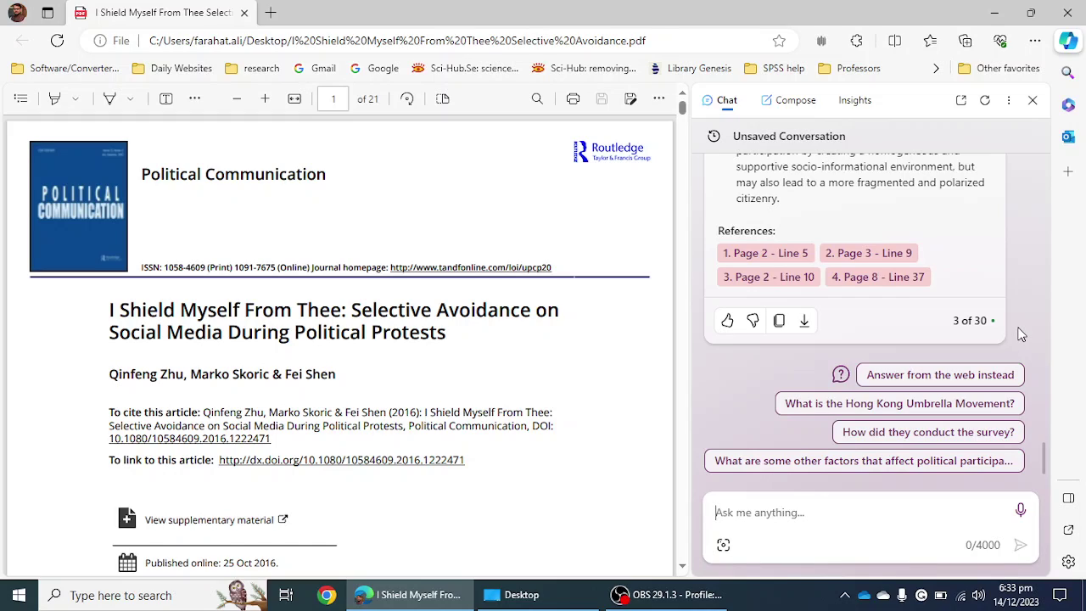
- Ask Copilot 'what was the method of this article'
type("wh")
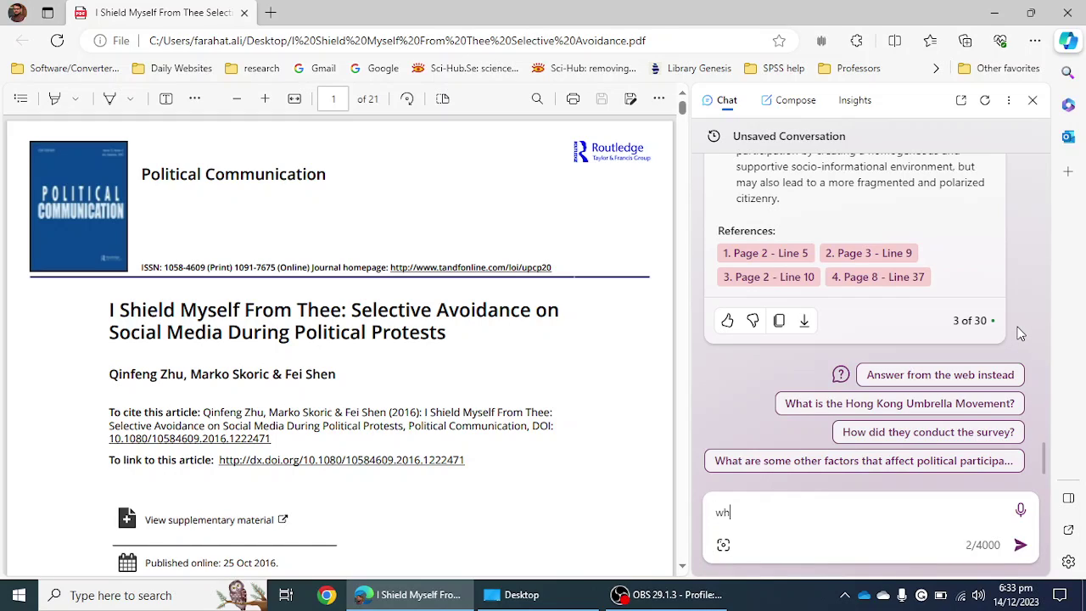
type("at was the ")
type("method of ")
type("this a")
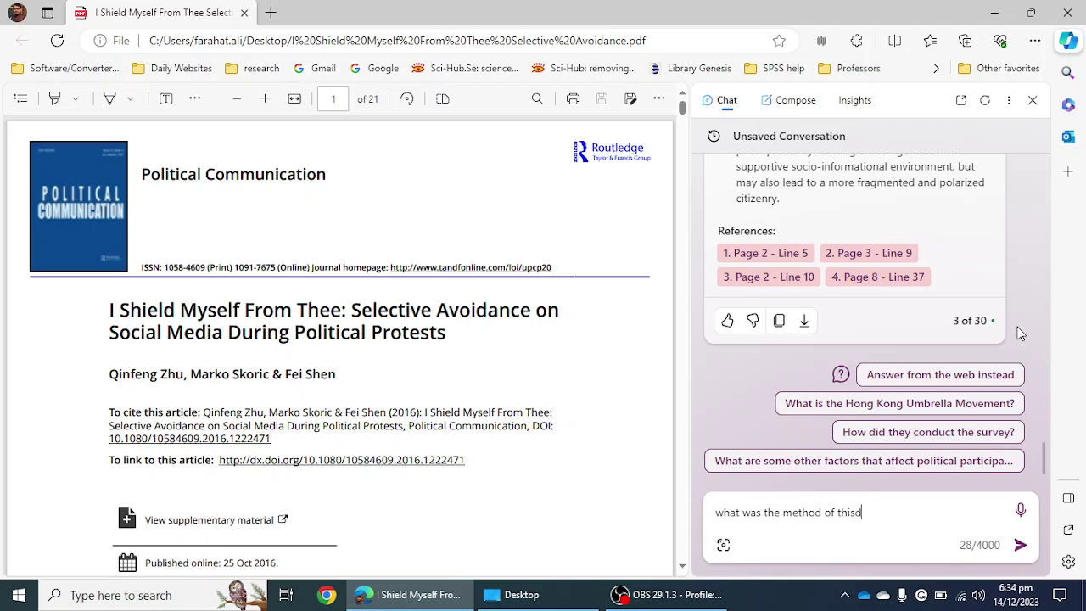
type("rticle")
key("Return")
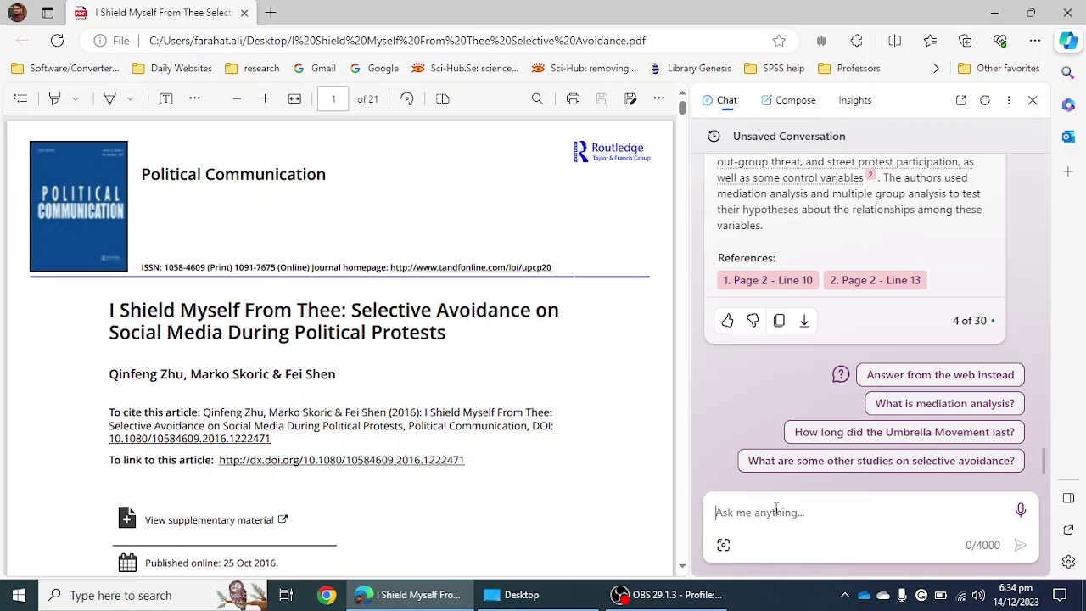
- Ask 'what were the limitation of this article' and stop the answer once limitations are listed
type("what were the limitation of this ")
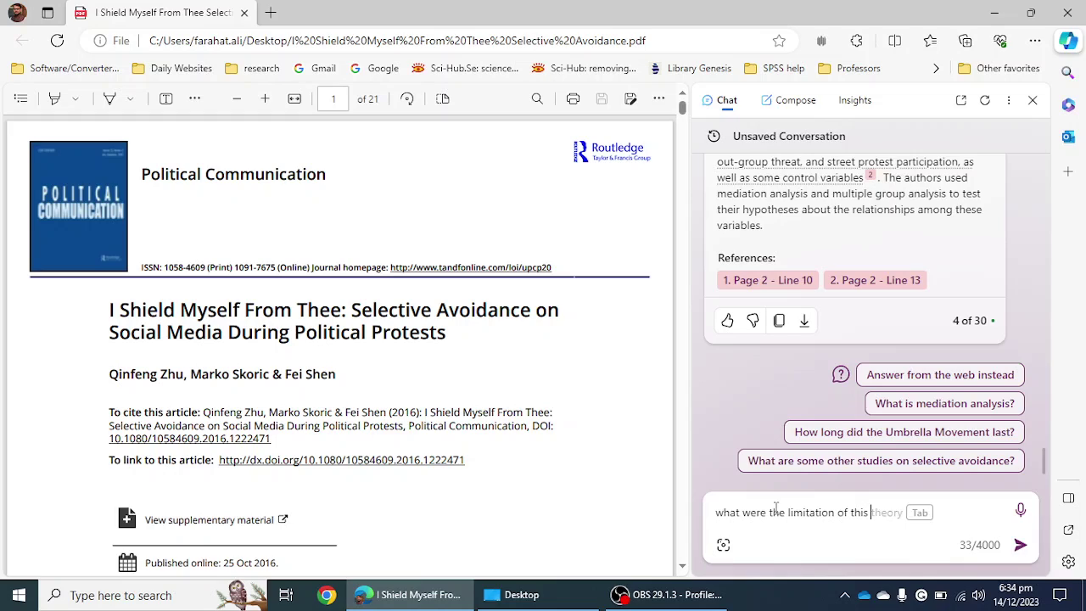
type("article")
key("Return")
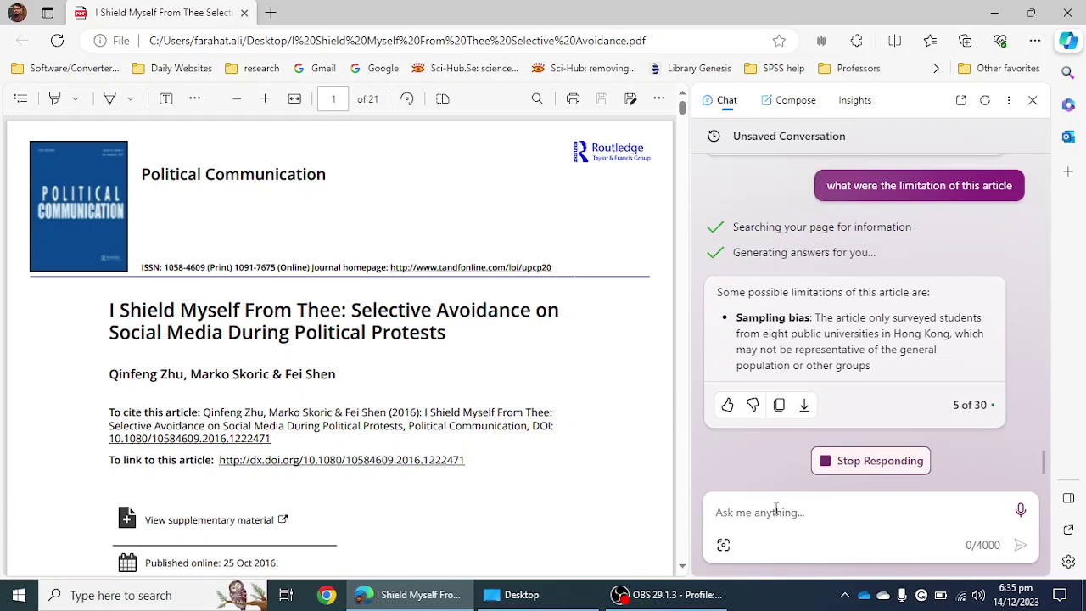
left_click(896, 468)
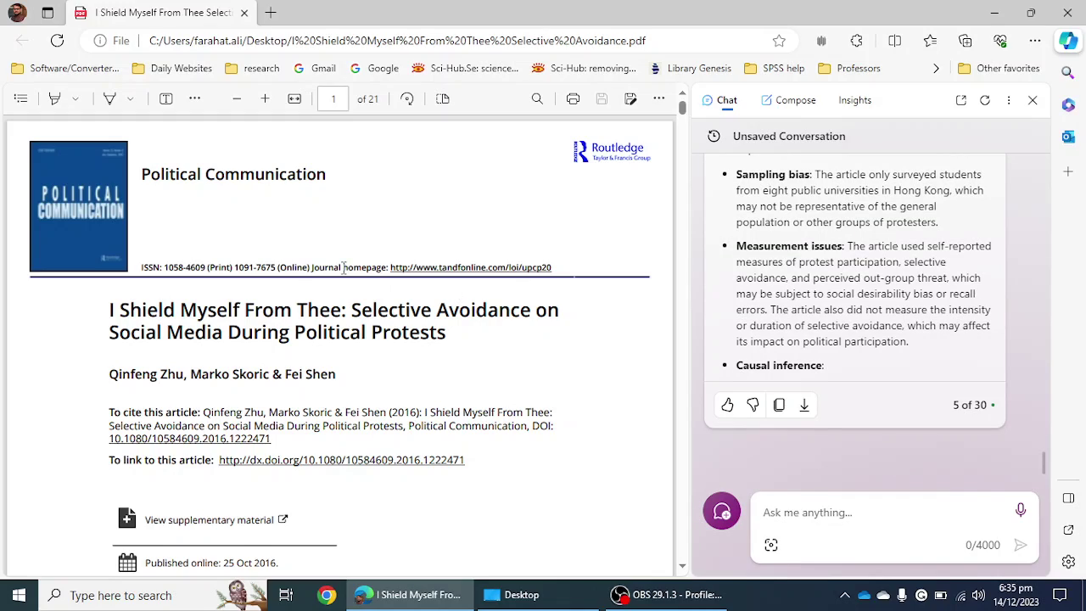
- Select and copy the paragraph from 'This study thus intends' to 'impact on political participation.'
scroll(345, 268, "down", 10)
scroll(340, 273, "down", 10)
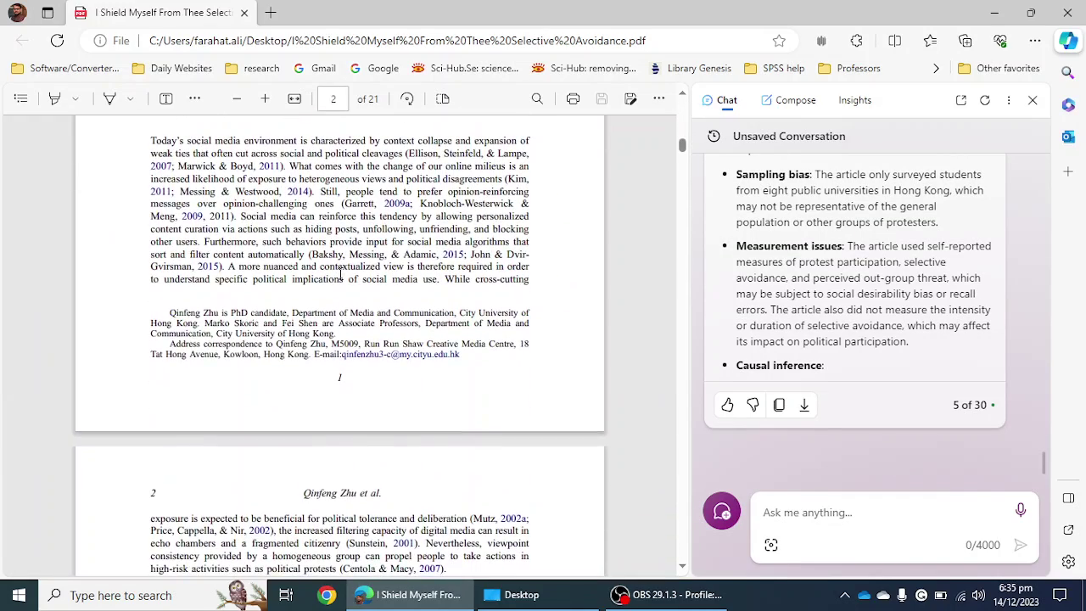
scroll(340, 273, "up", 5)
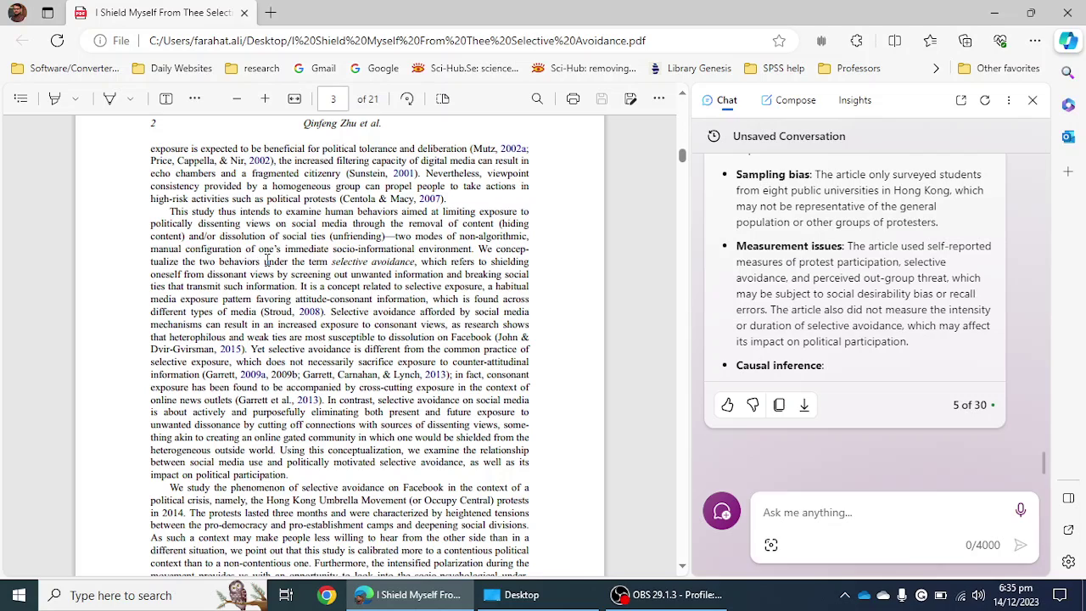
left_click_drag(169, 211, 242, 349)
left_click_drag(263, 424, 294, 477)
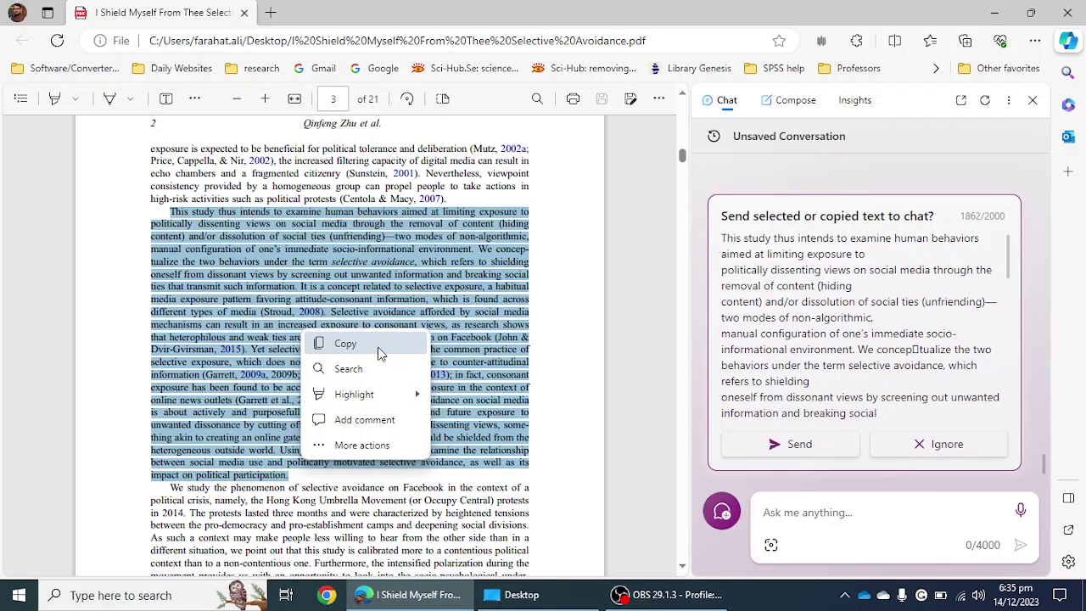
left_click(377, 346)
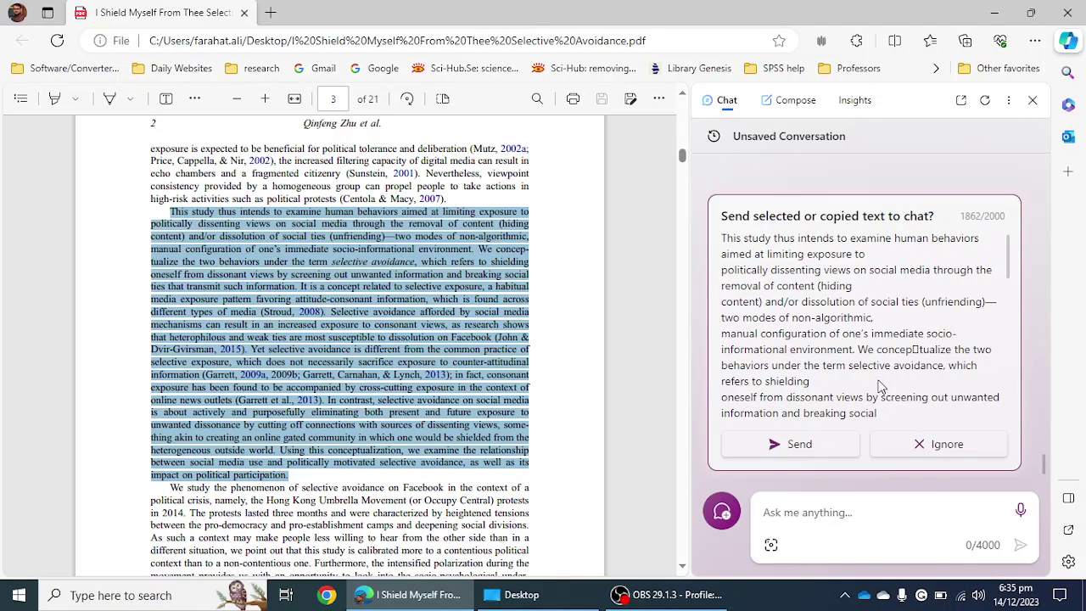
- Send the copied study-aims paragraph to Copilot chat and ask it to Explain
left_click(798, 448)
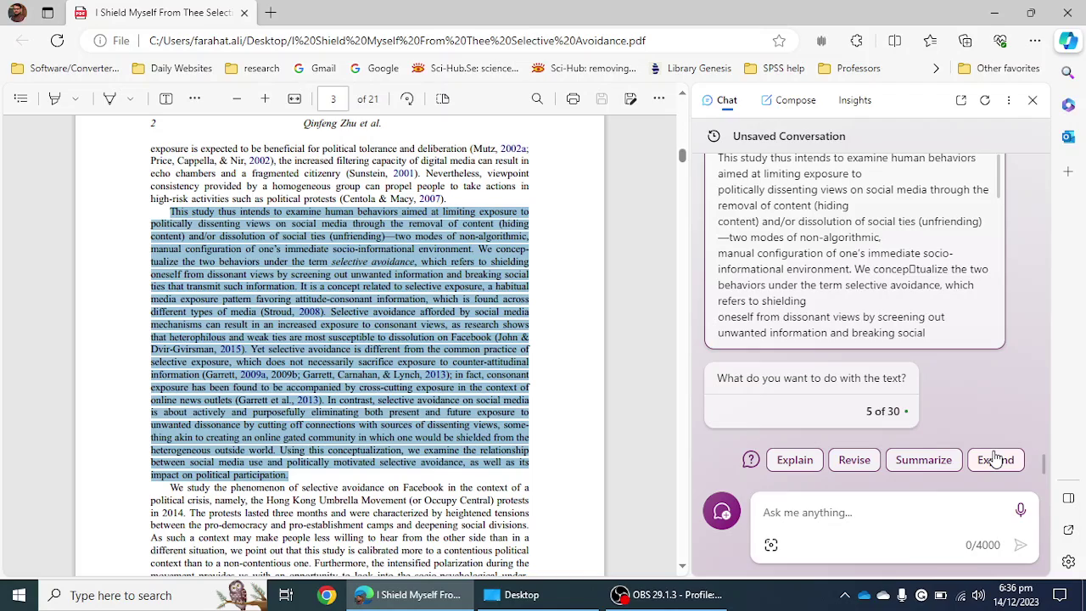
left_click(790, 463)
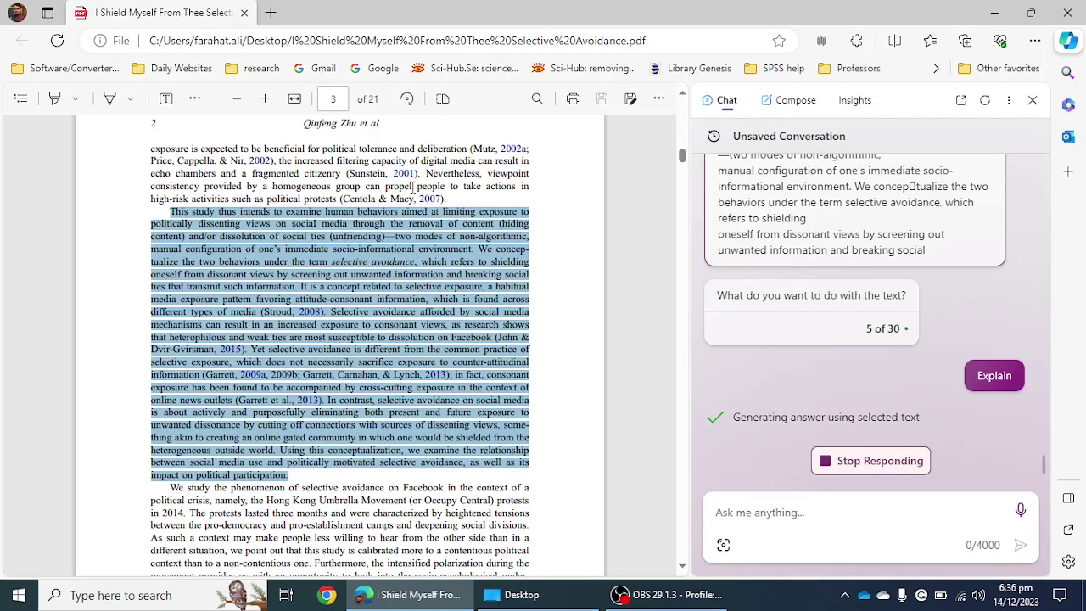
- Scroll the PDF after Copilot's Page 3 Line 23 explanation, then open a new Microsoft Start tab
scroll(413, 186, "down", 10)
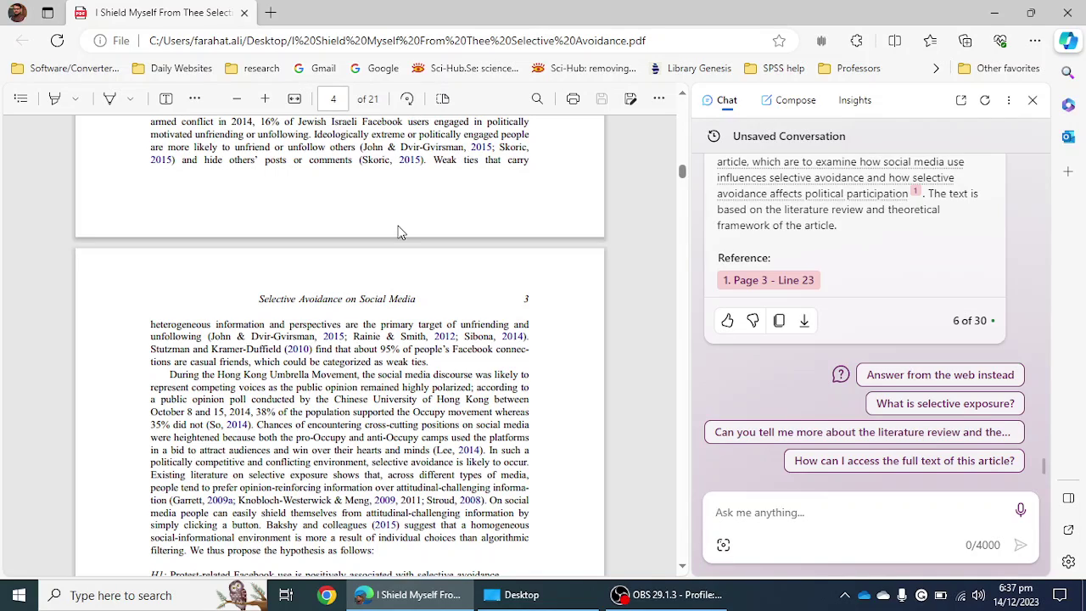
left_click(270, 13)
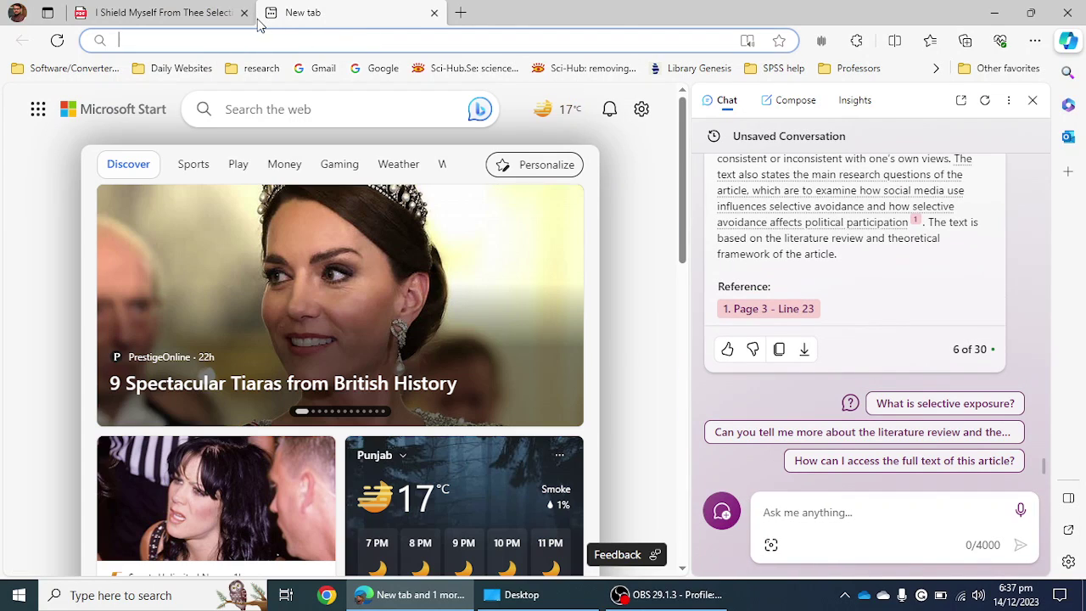